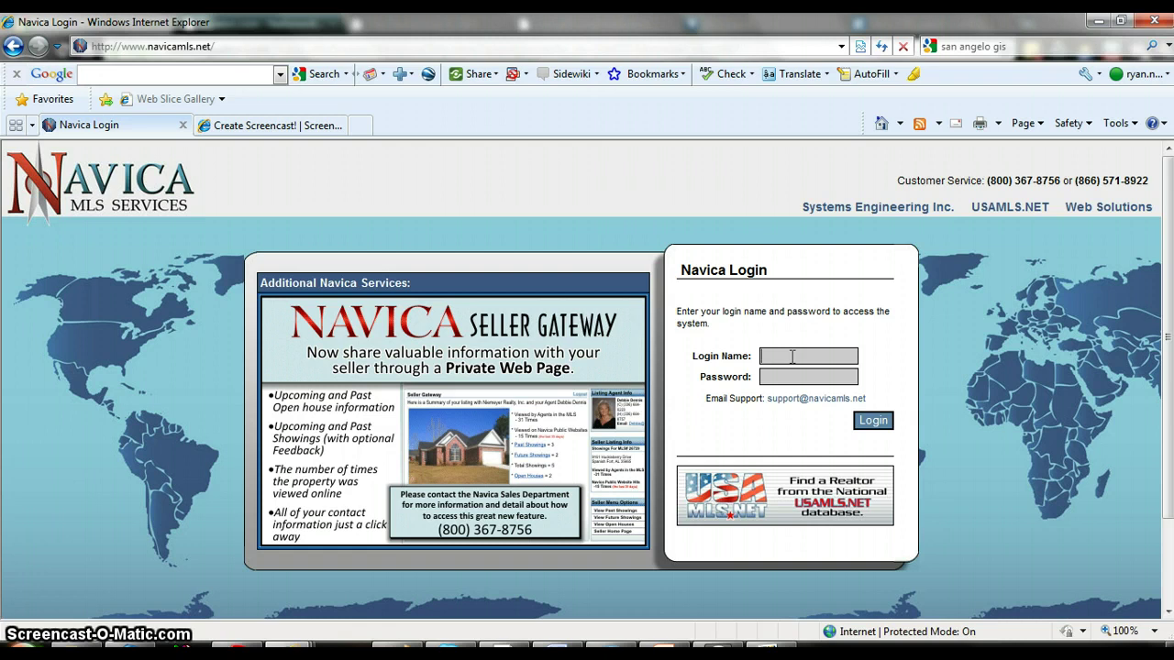
- Log in with the saved login name and password chosen from autocomplete
type("r")
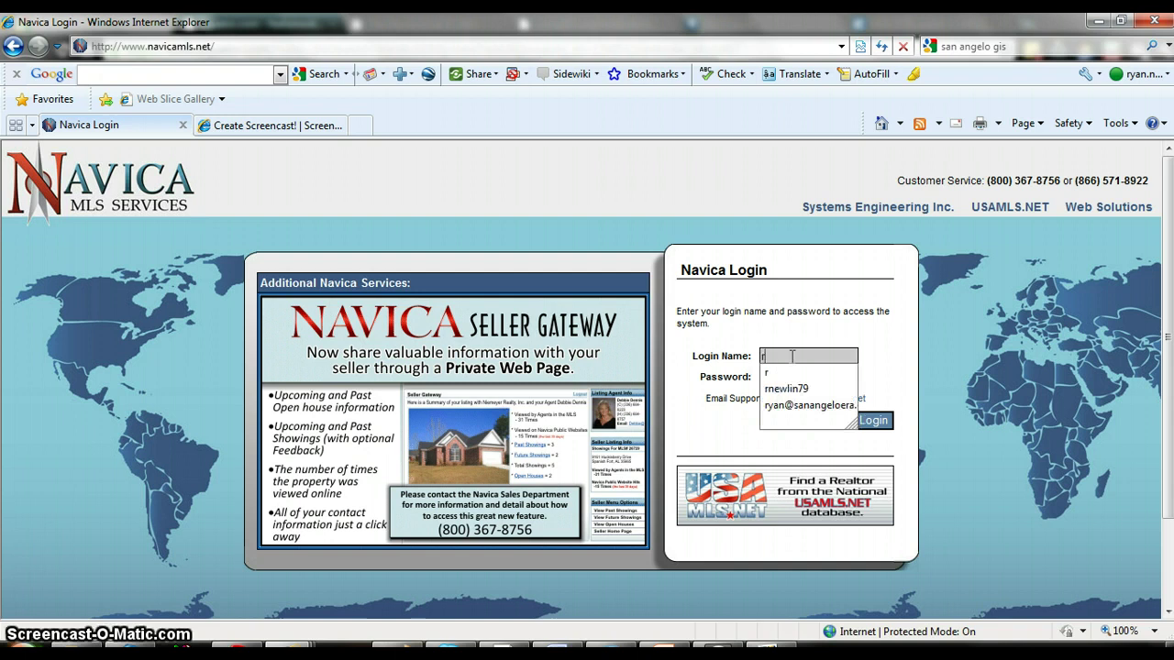
key("Down")
key("Down")
key("Return")
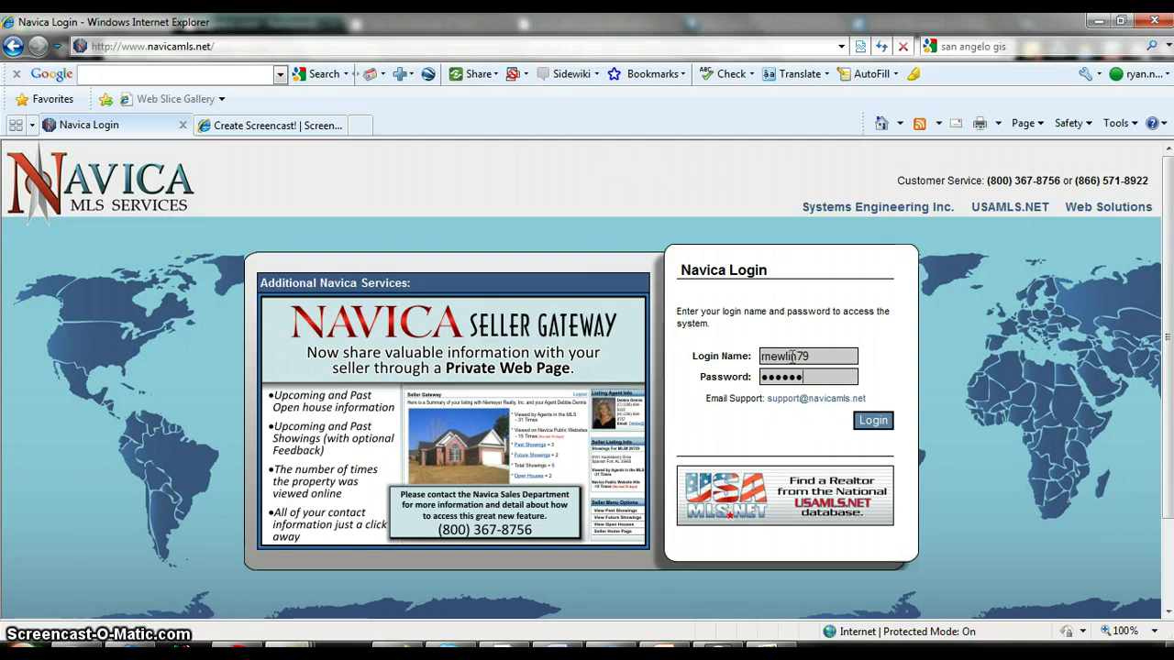
key("Return")
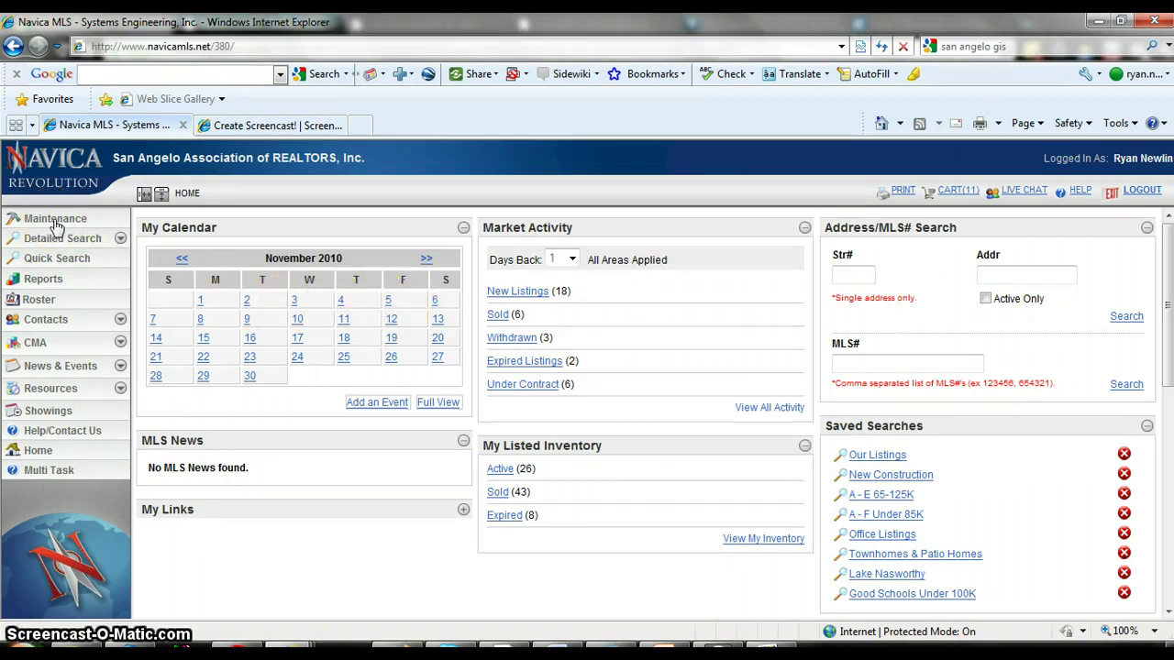
- Open Maintenance to show the Listing Maintenance page with 26 properties
left_click(55, 222)
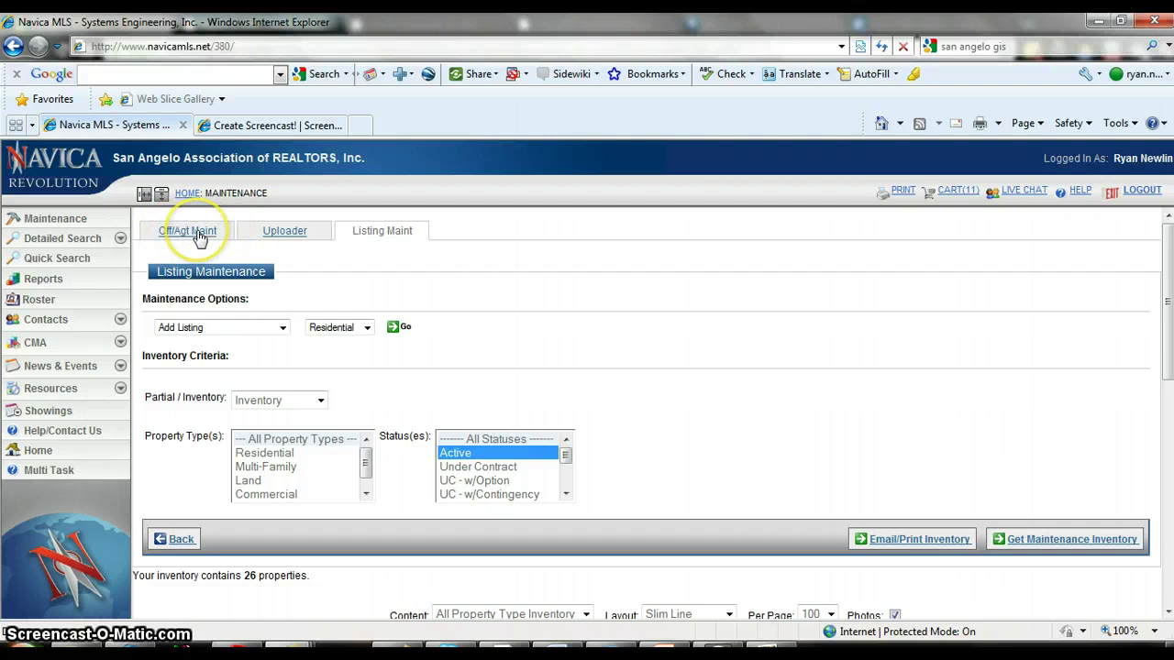
- Review the Off/Agt Maint agent profile and save it with Membership Email left at Yes
left_click(200, 237)
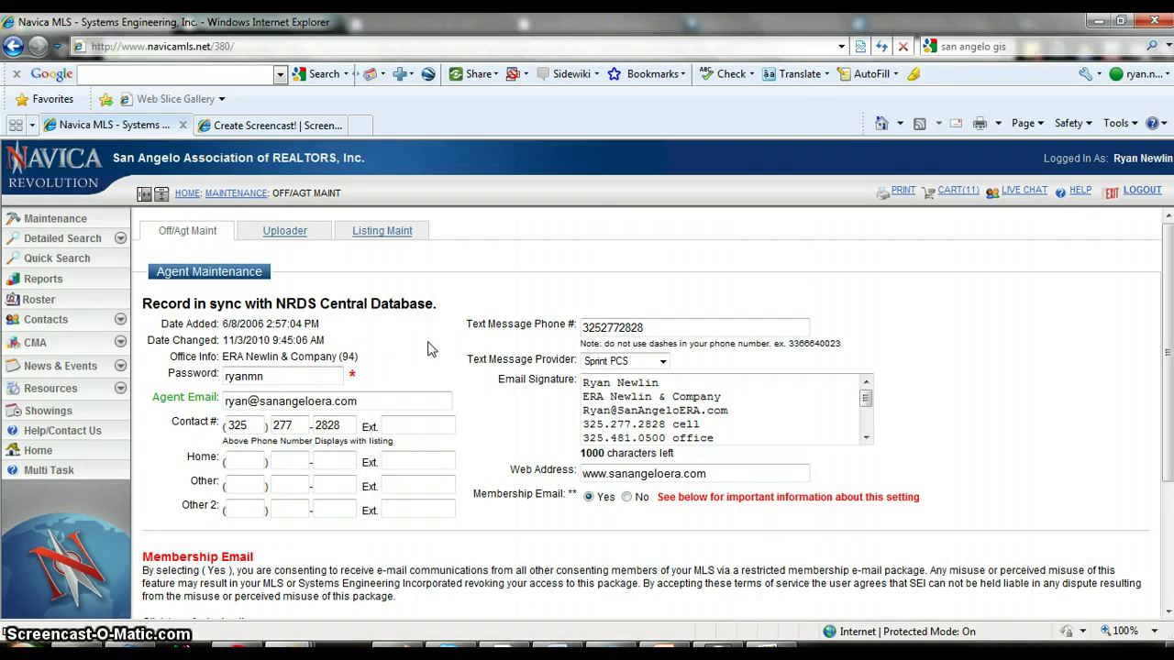
scroll(431, 349, "down", 1)
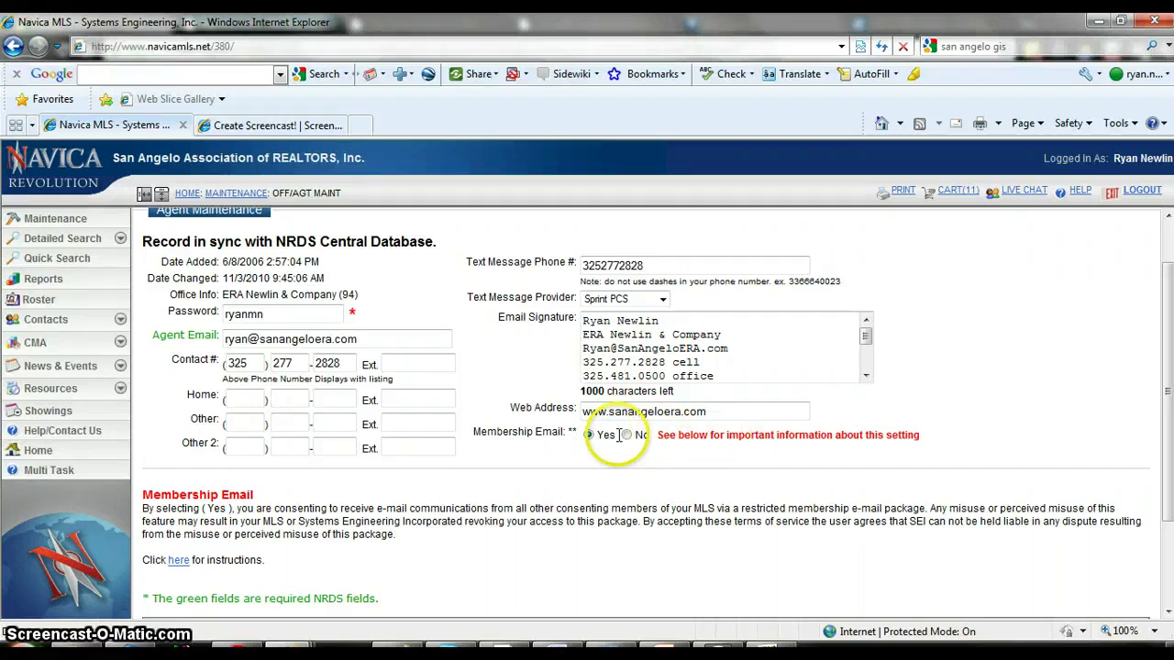
scroll(570, 440, "down", 3)
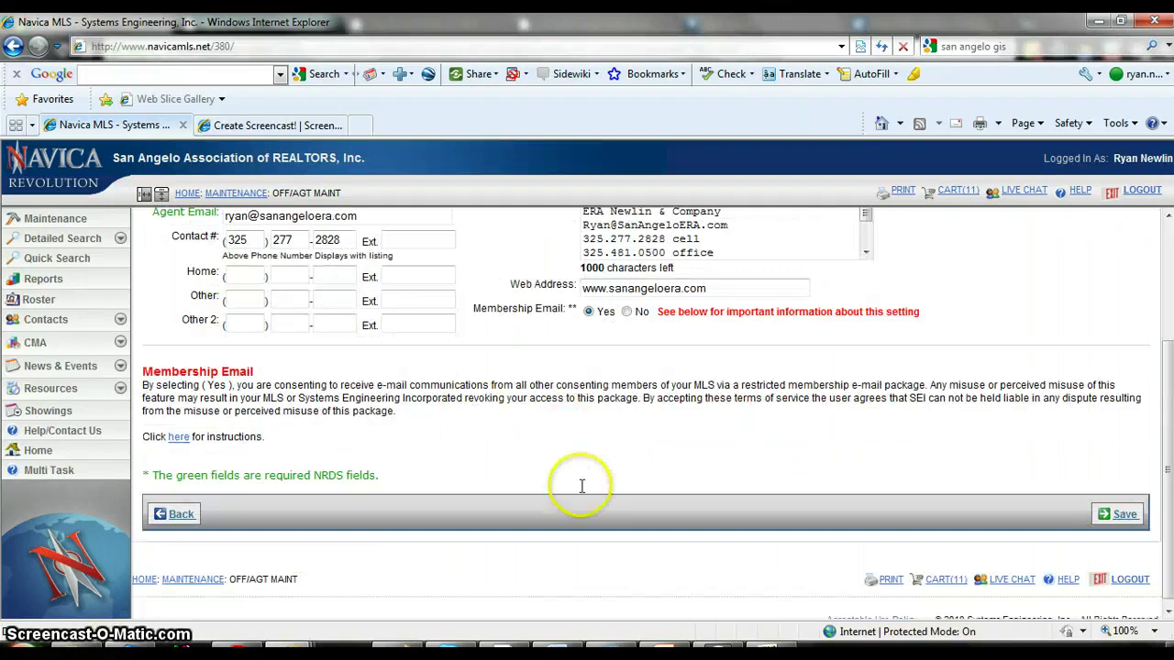
left_click(1099, 520)
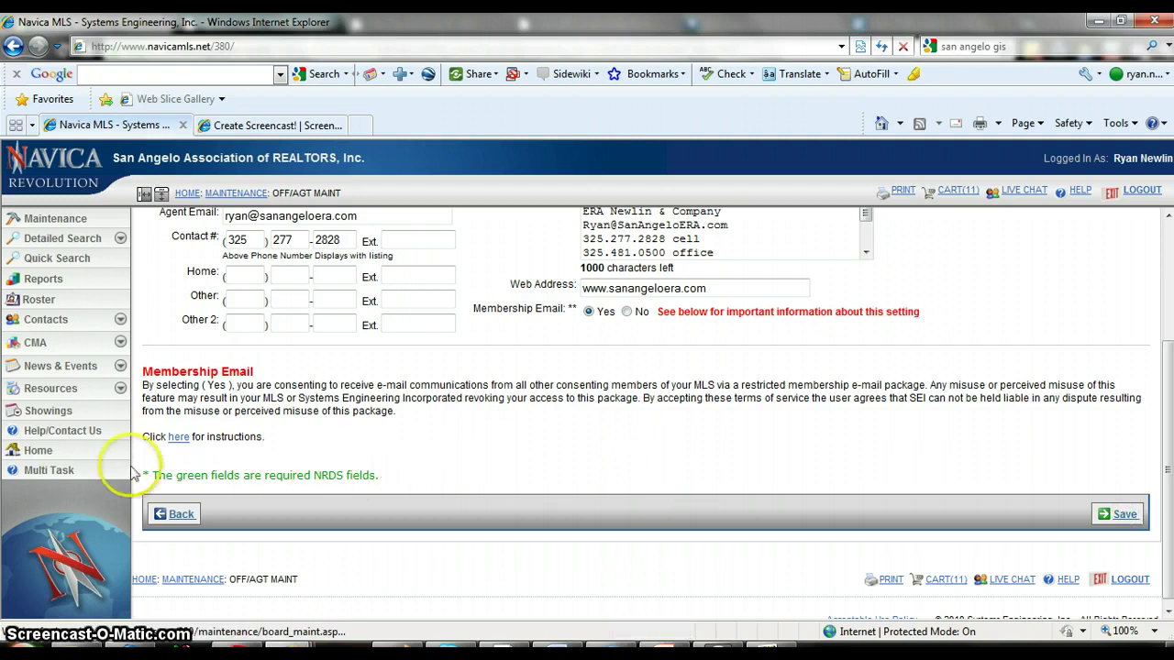
- Return to the Home dashboard from the left navigation menu
left_click(37, 451)
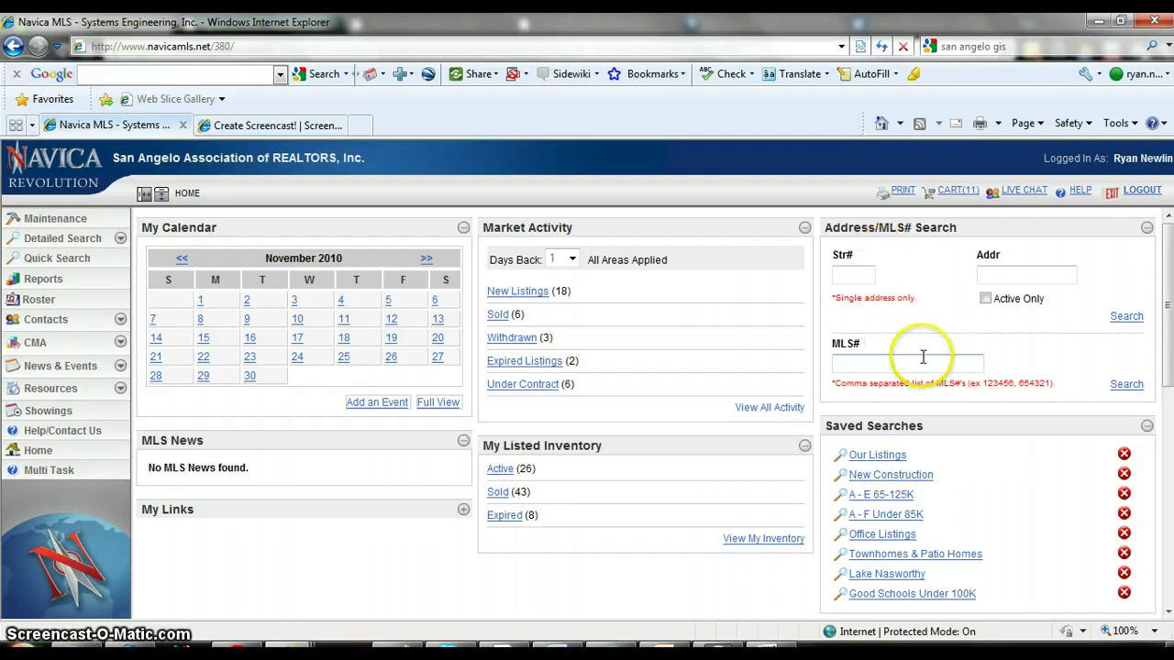
- Search active-only addresses for 'southl', view the 5 Southland Blvd listings, then go back home
left_click(1026, 277)
left_click(851, 276)
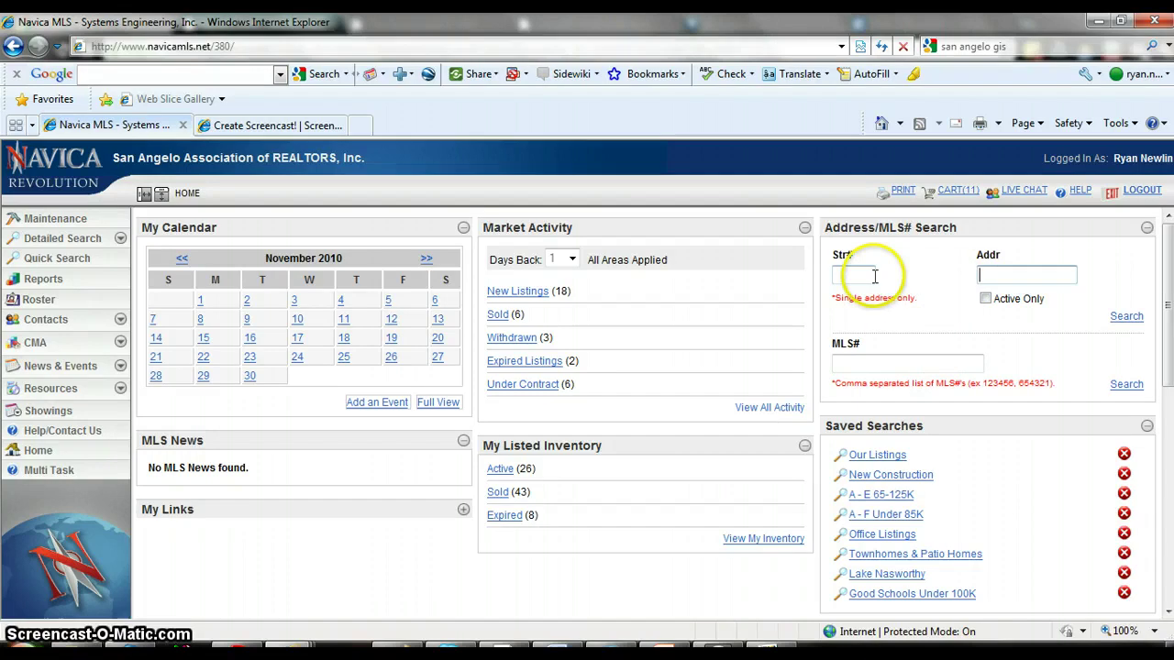
left_click(1019, 280)
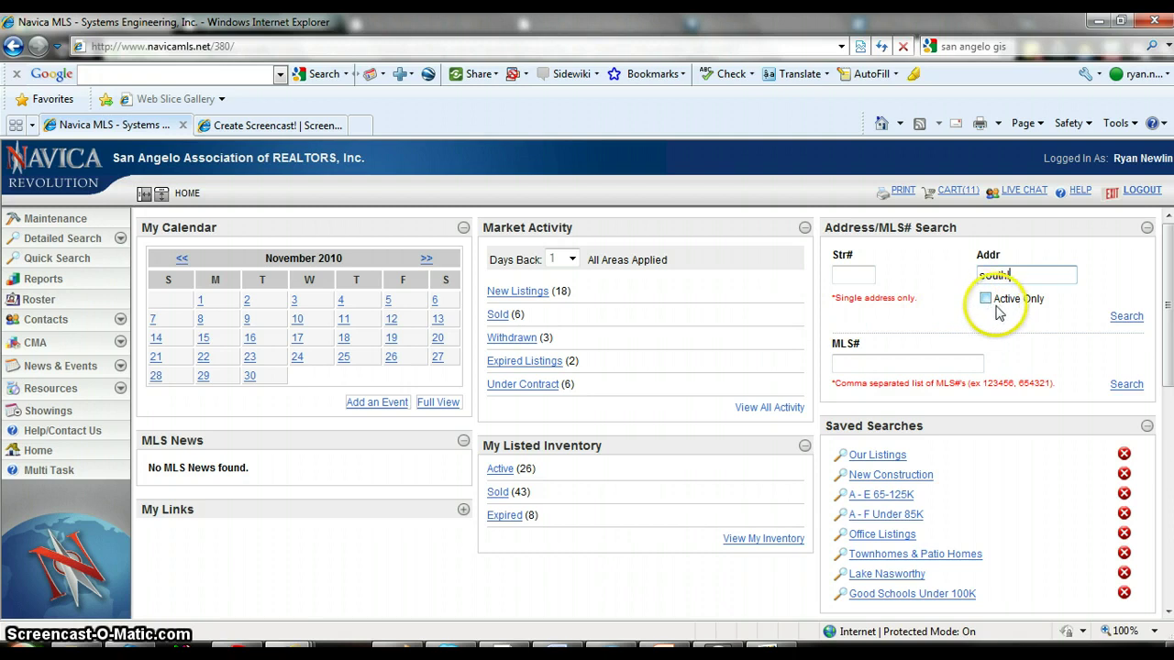
left_click(986, 298)
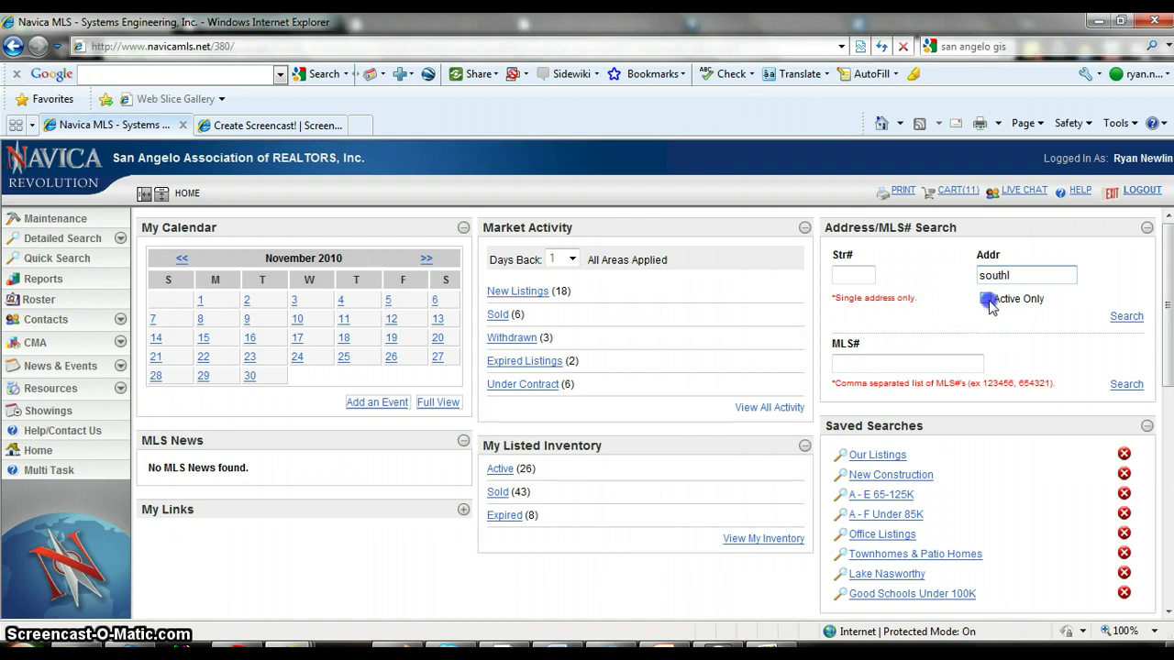
left_click(1126, 316)
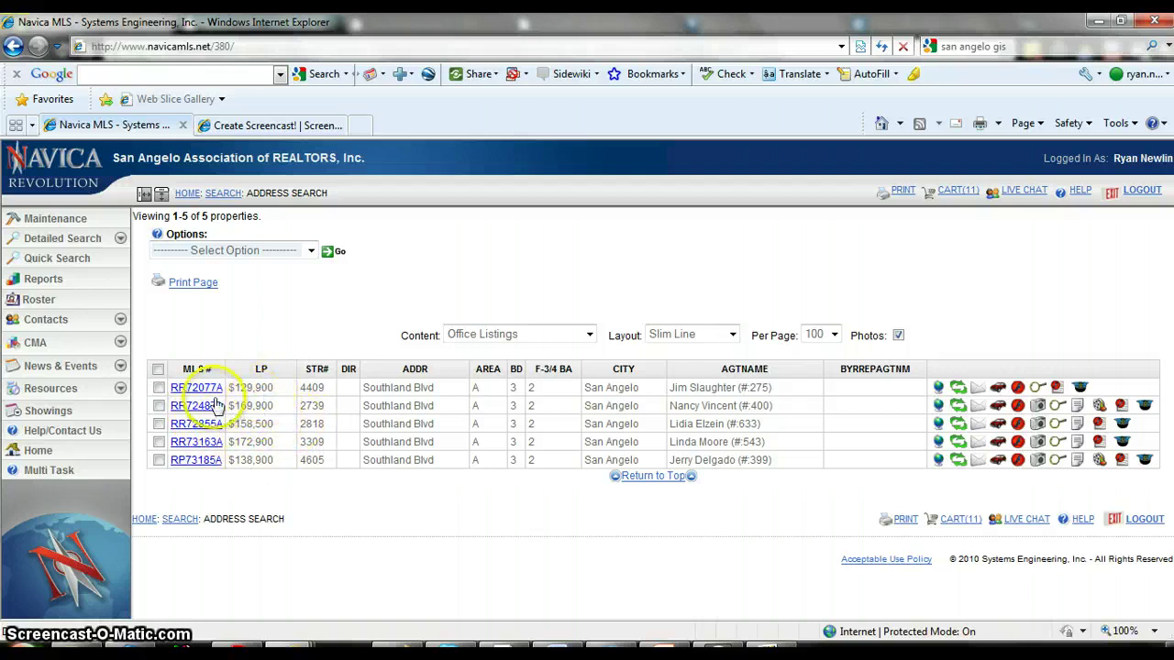
left_click(14, 47)
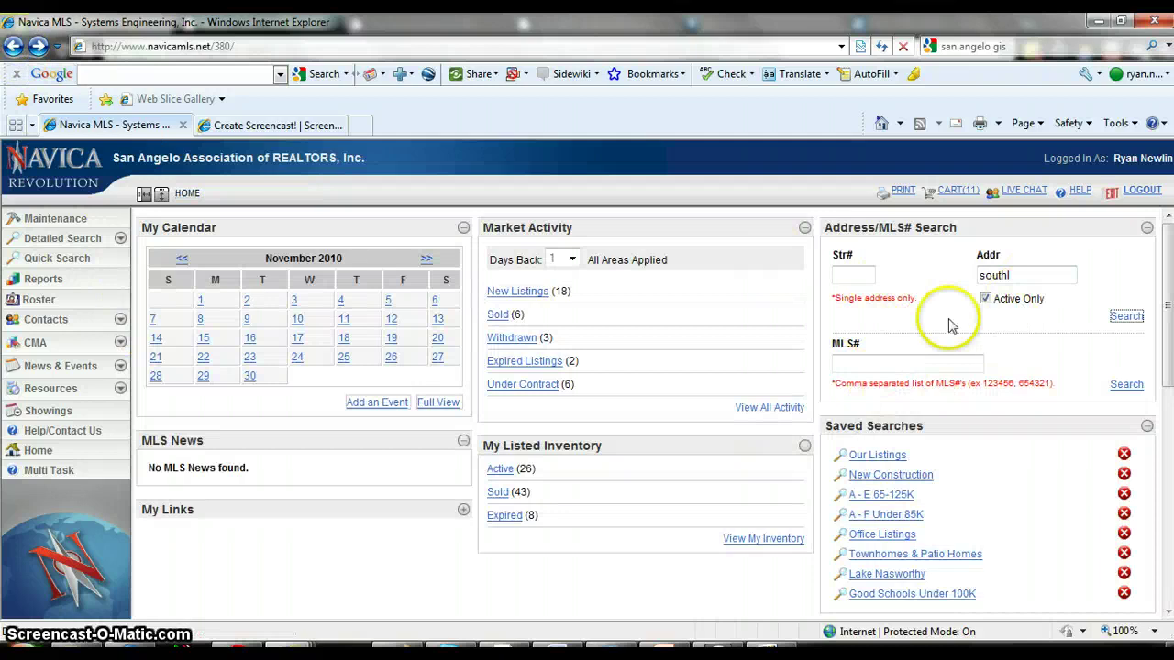
- Open My Navica Settings under Resources in the left menu
left_click(121, 391)
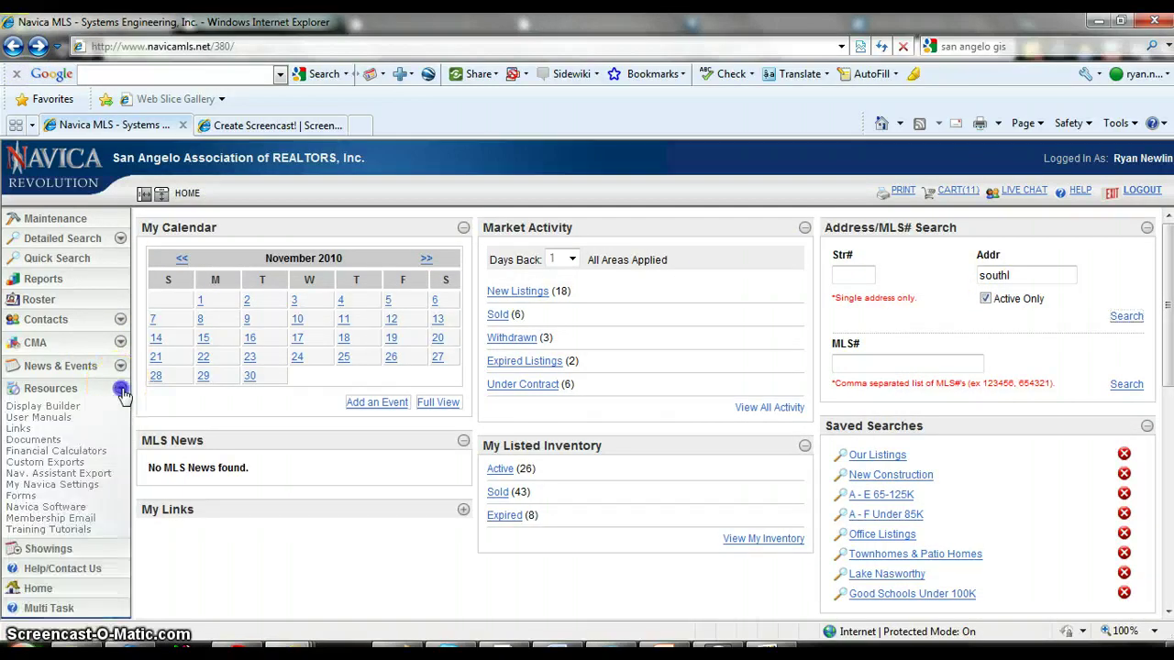
left_click(73, 489)
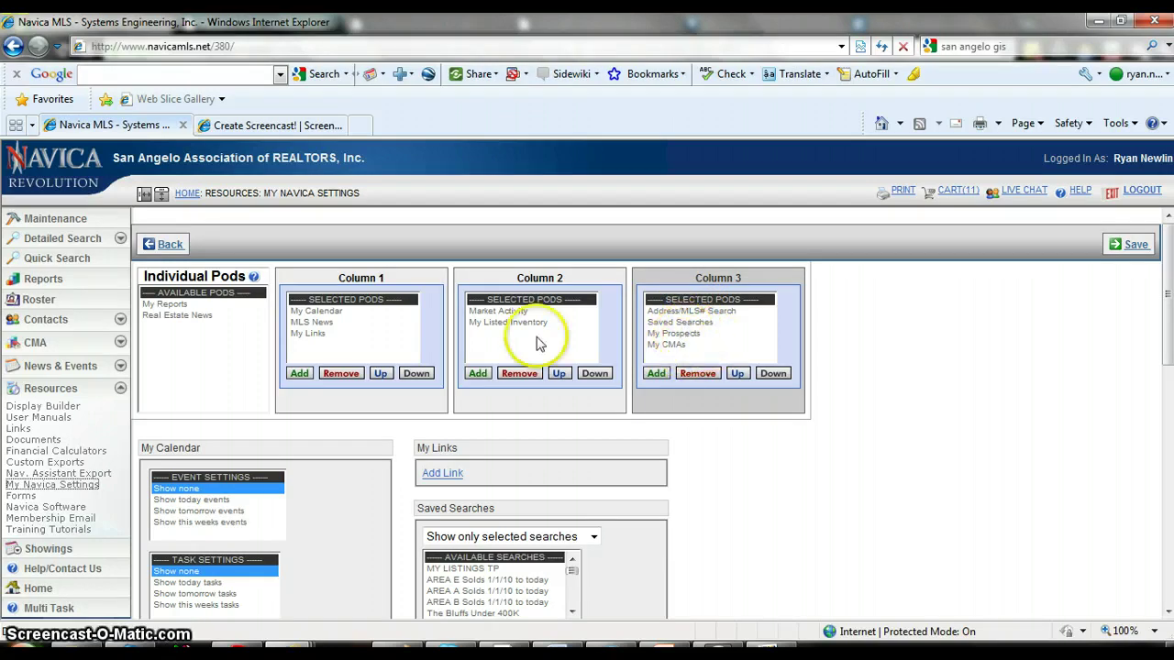
- Remove Address/MLS# Search from Column 3 and add it back from Available Pods
left_click(694, 312)
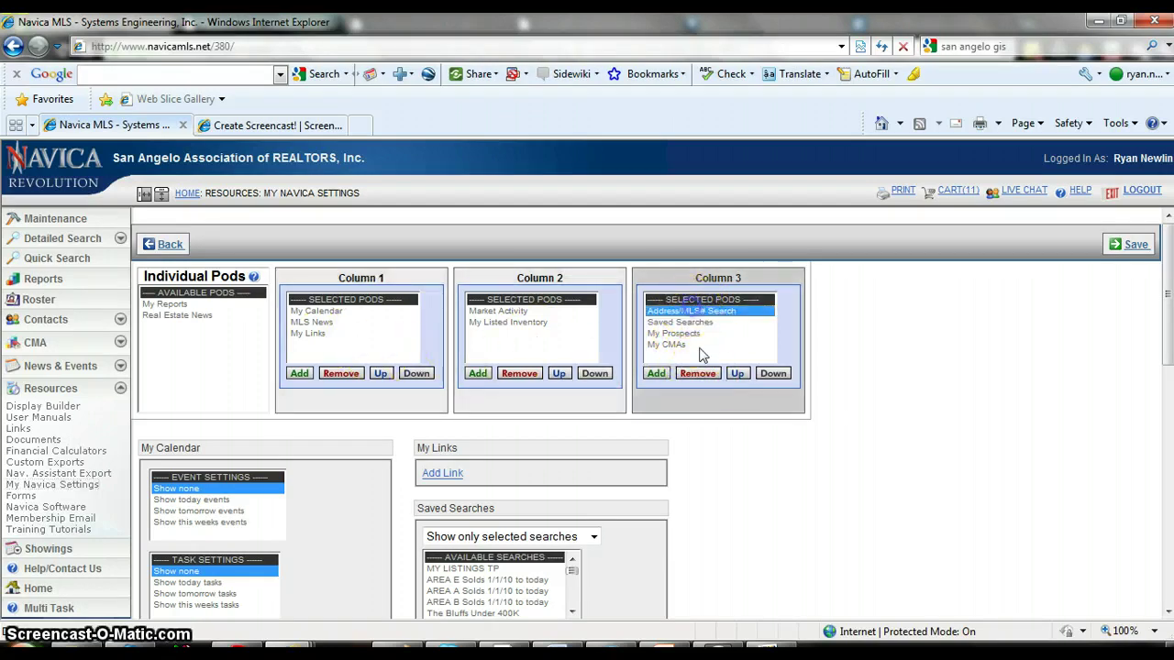
left_click(699, 378)
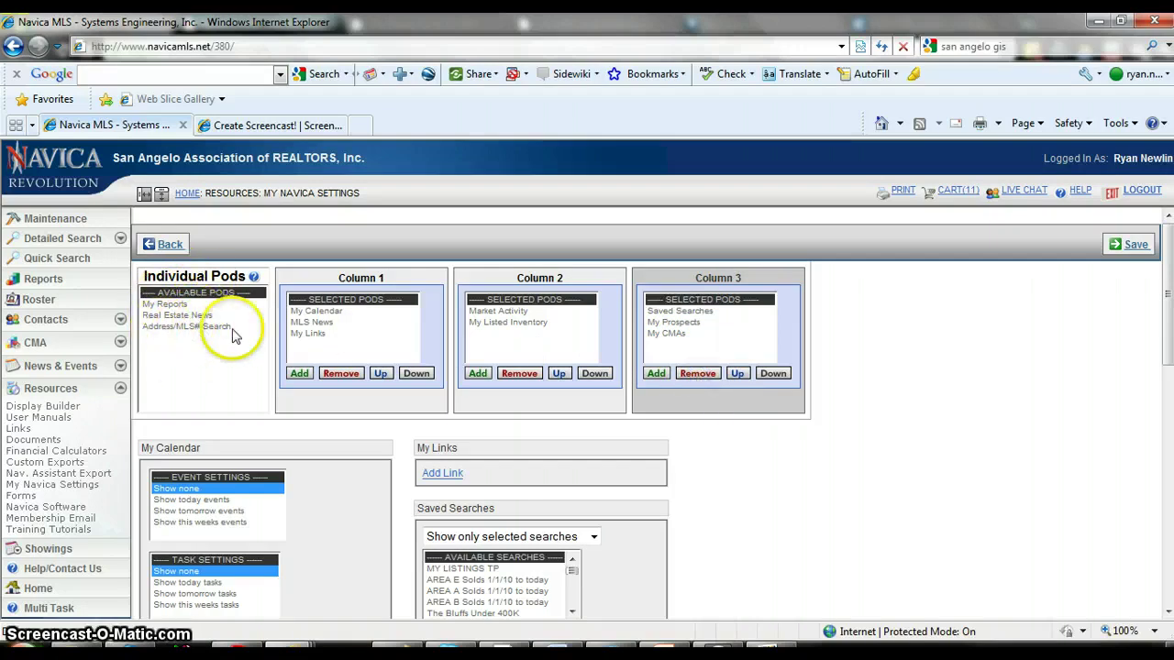
left_click(204, 329)
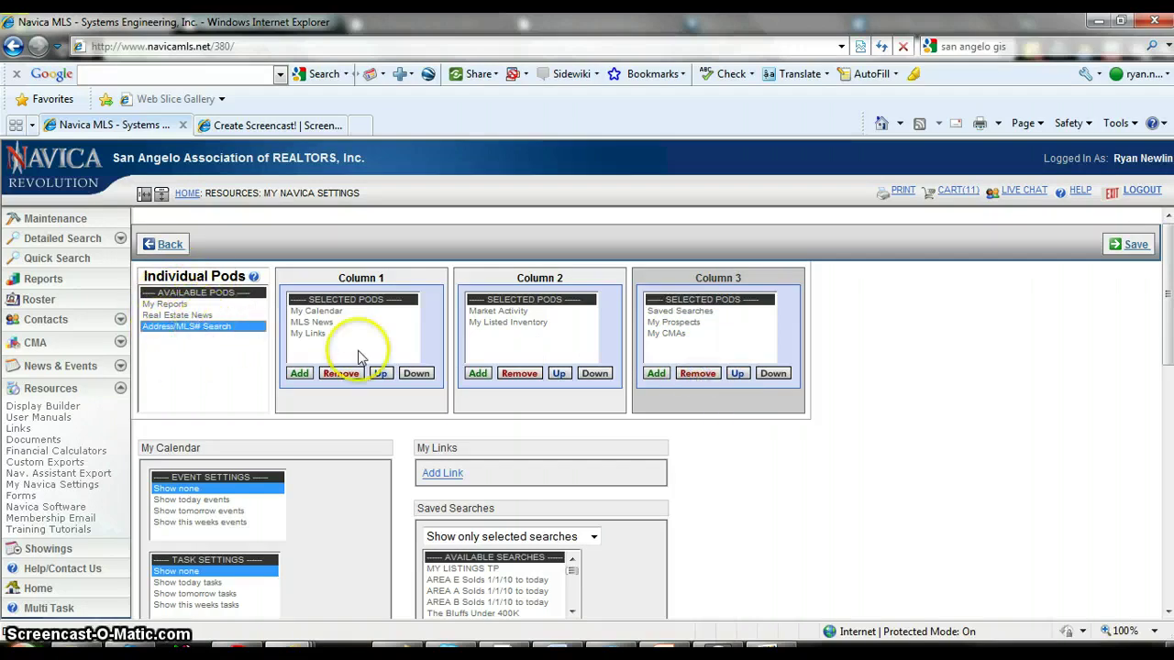
left_click(657, 374)
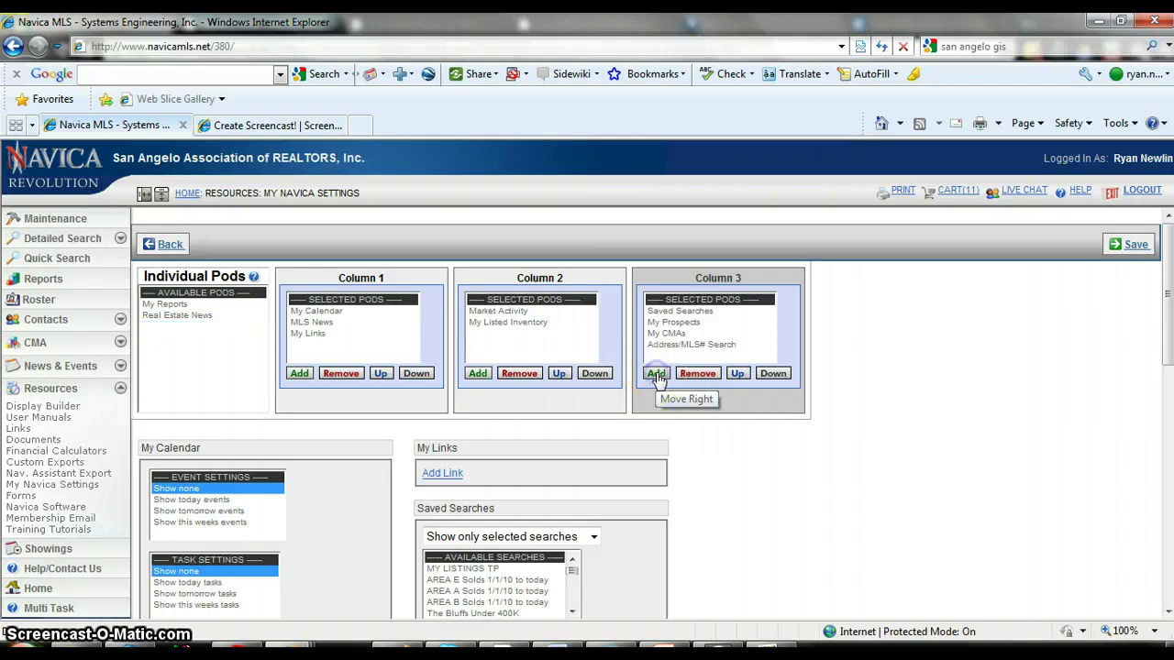
- Move Address/MLS# Search up three places to the top of Column 3
left_click(692, 347)
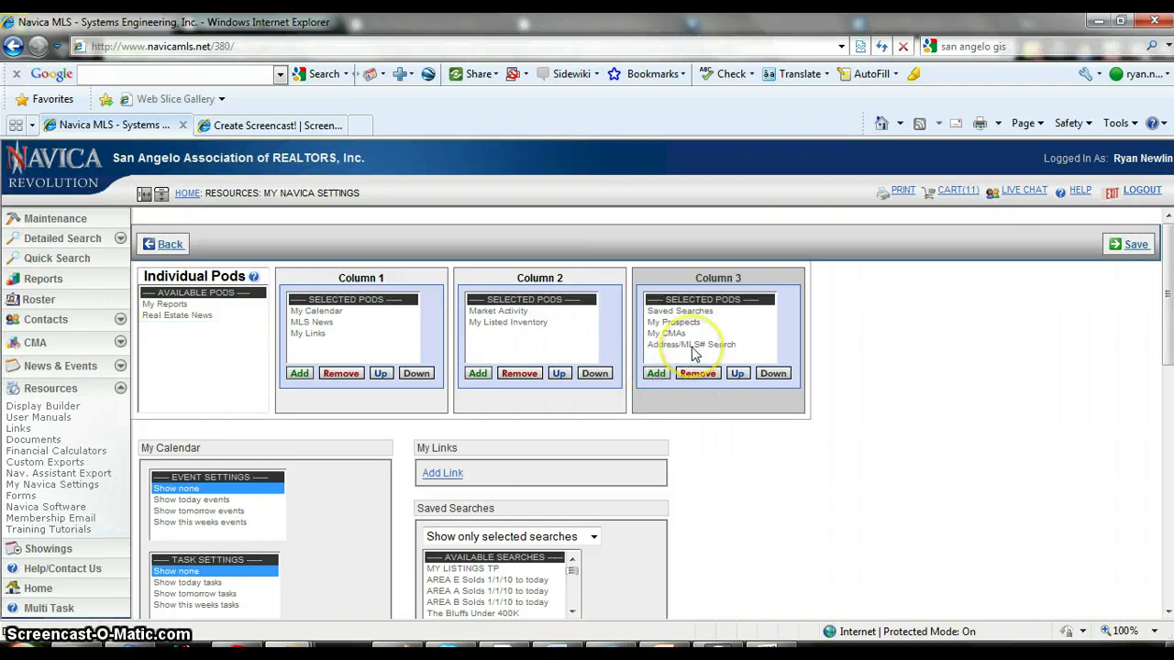
left_click(737, 374)
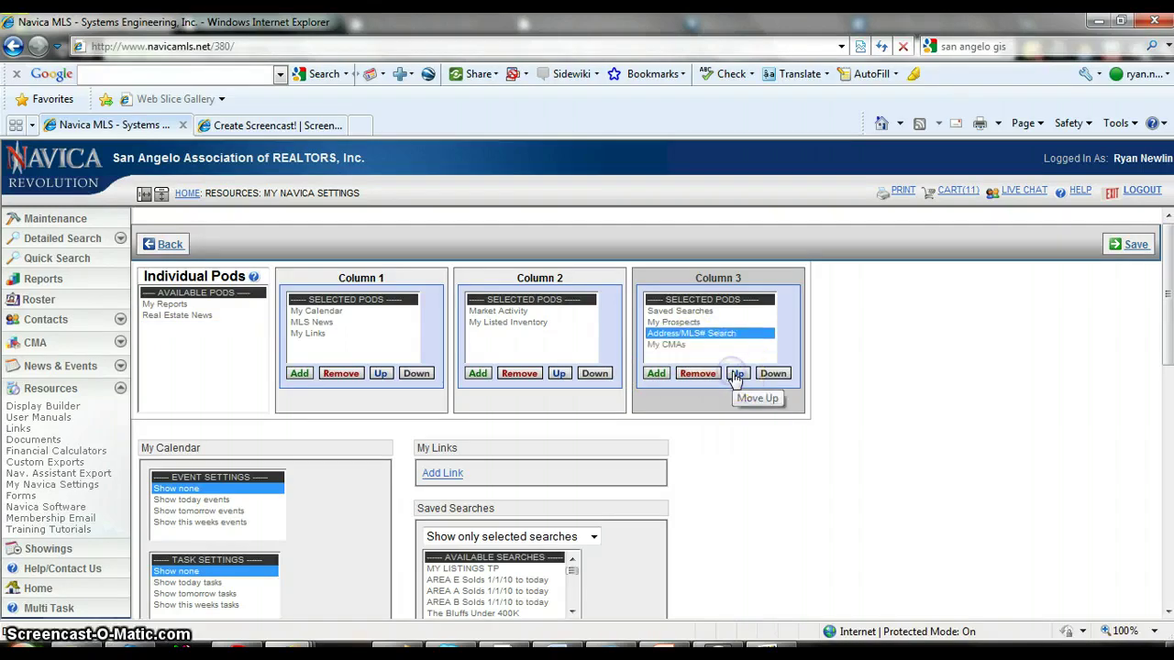
left_click(737, 373)
left_click(737, 373)
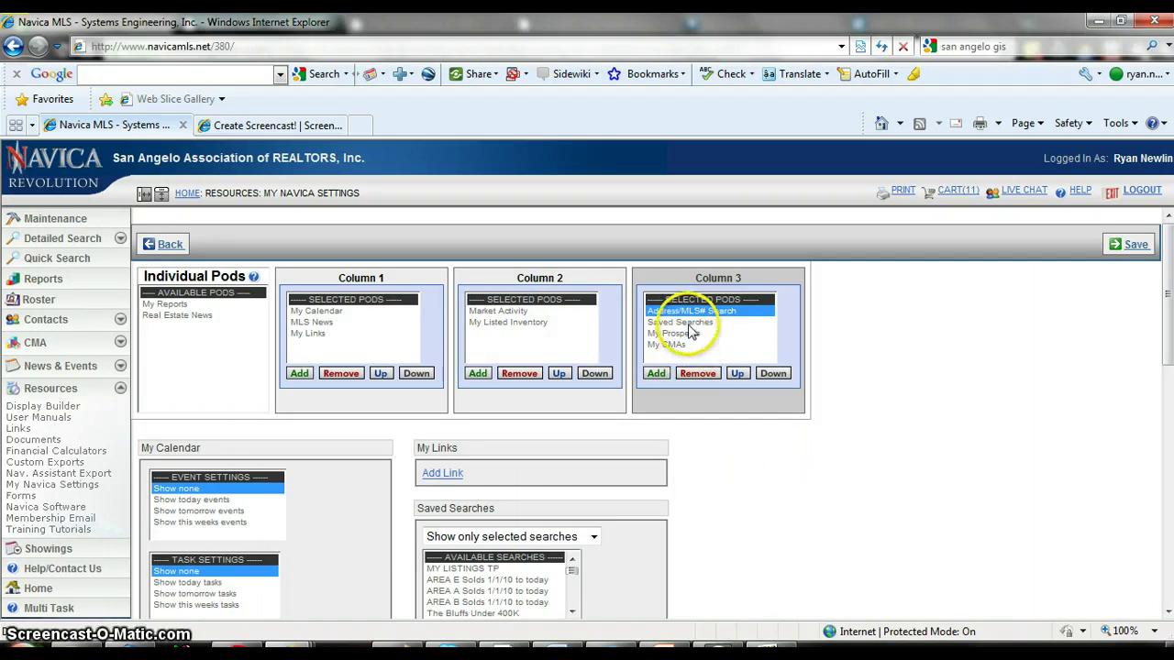
scroll(712, 478, "down", 1)
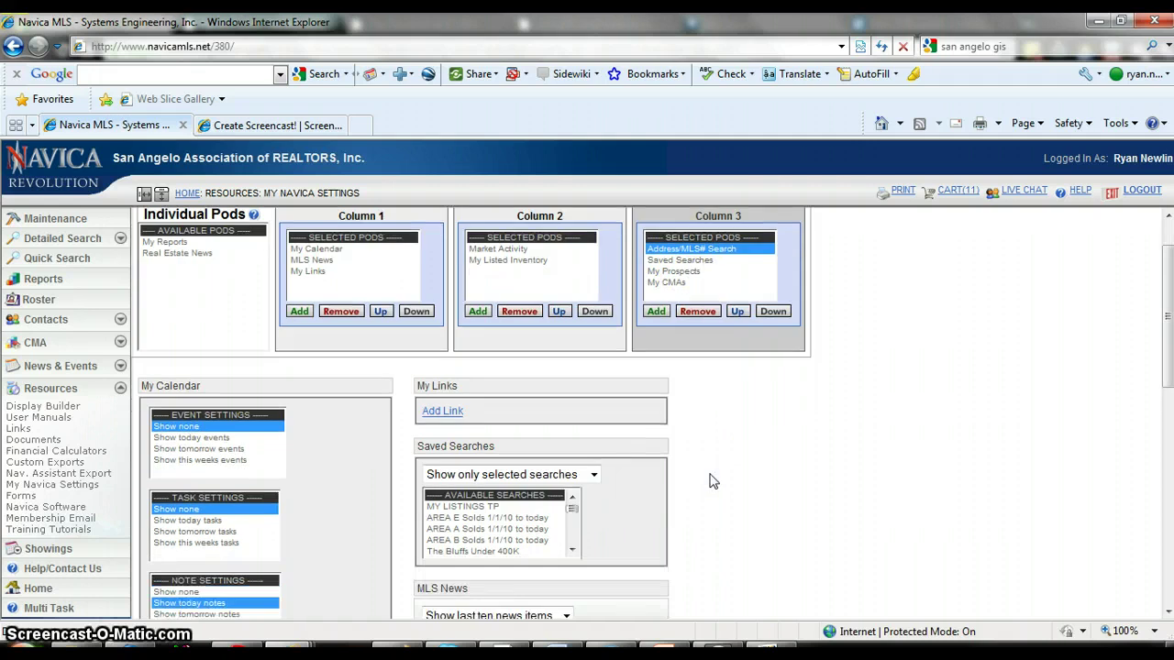
scroll(715, 483, "down", 1)
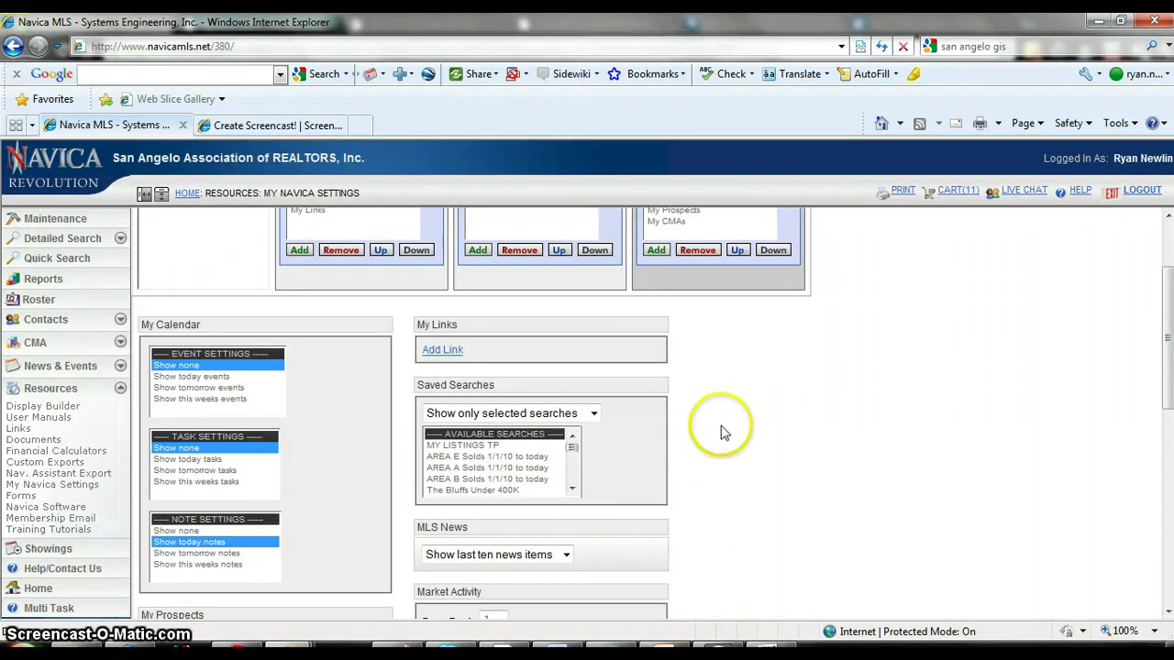
scroll(741, 427, "up", 2)
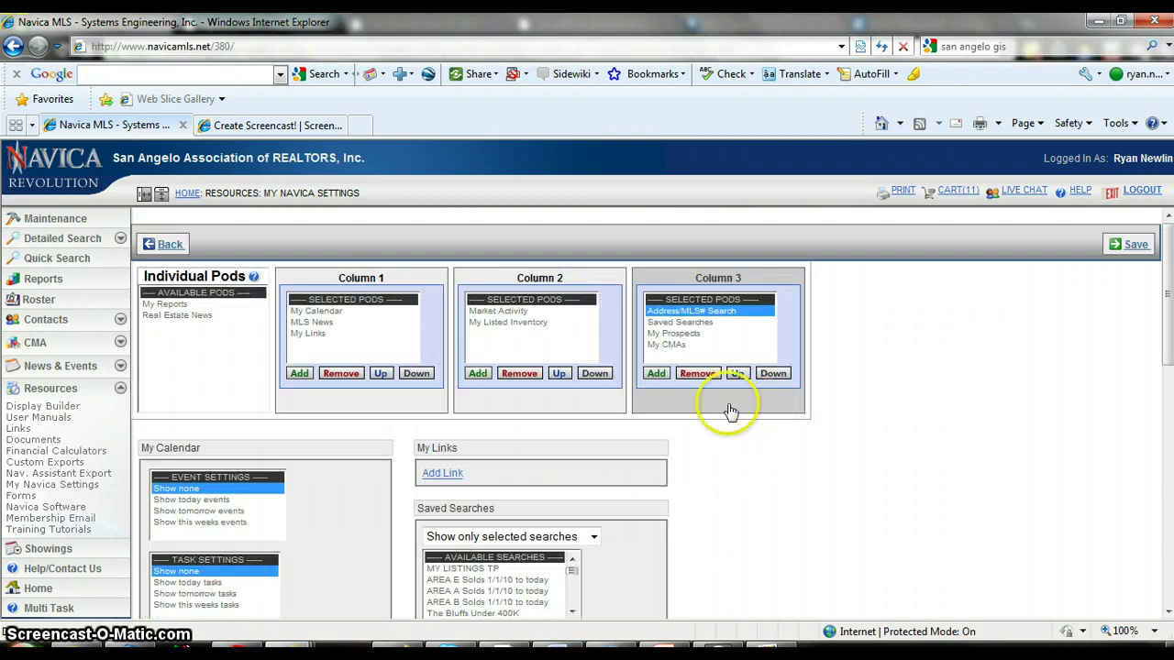
- Go Home, glance at the New Listings hotsheet, then return to the home dashboard
left_click(77, 591)
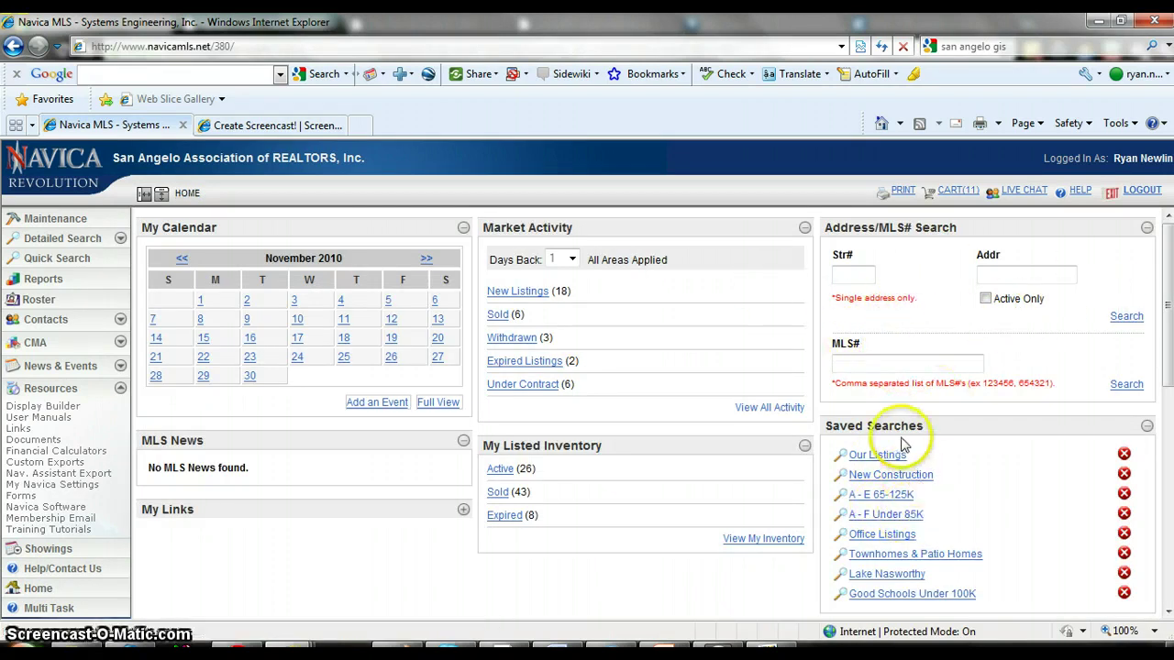
left_click(529, 295)
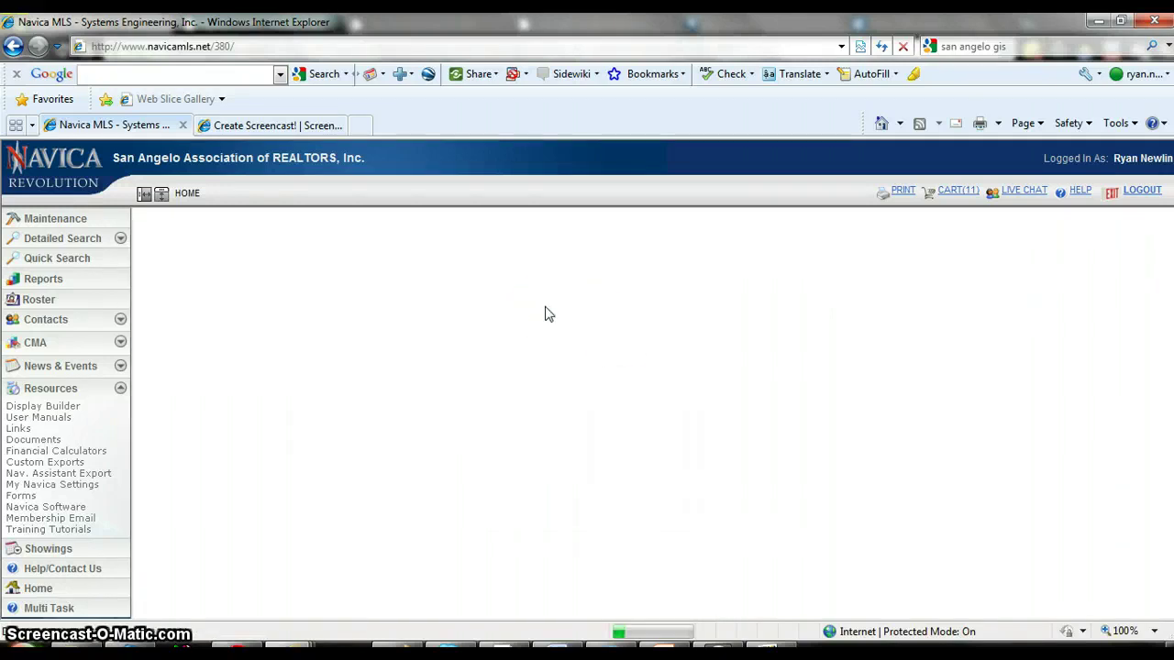
scroll(615, 331, "down", 3)
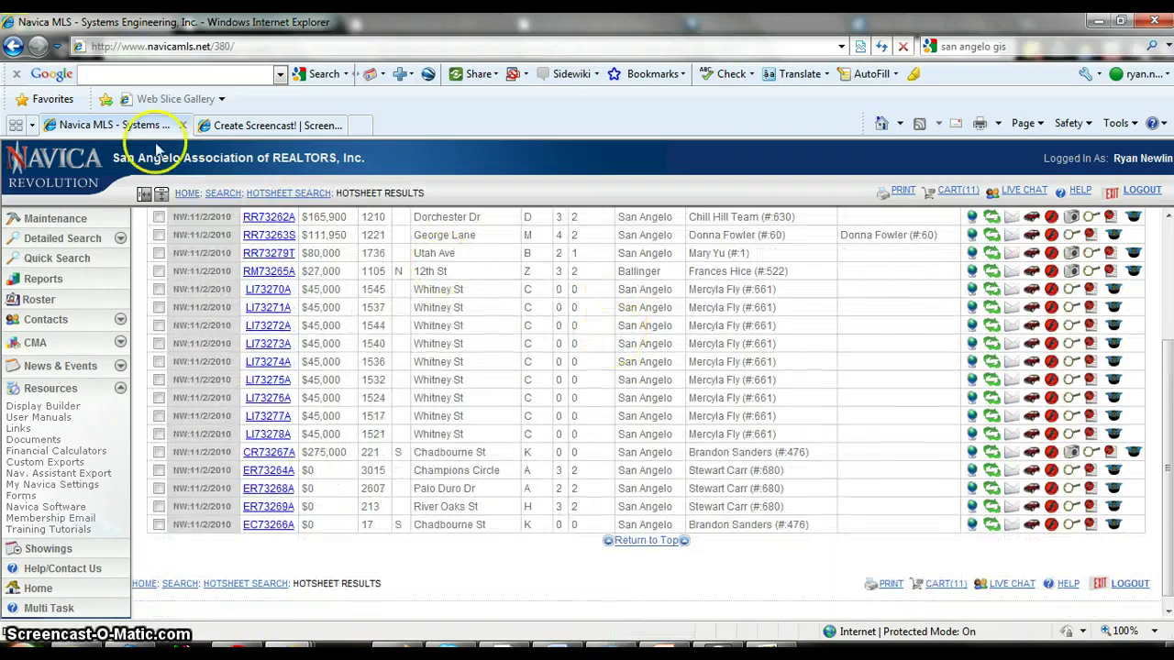
left_click(13, 48)
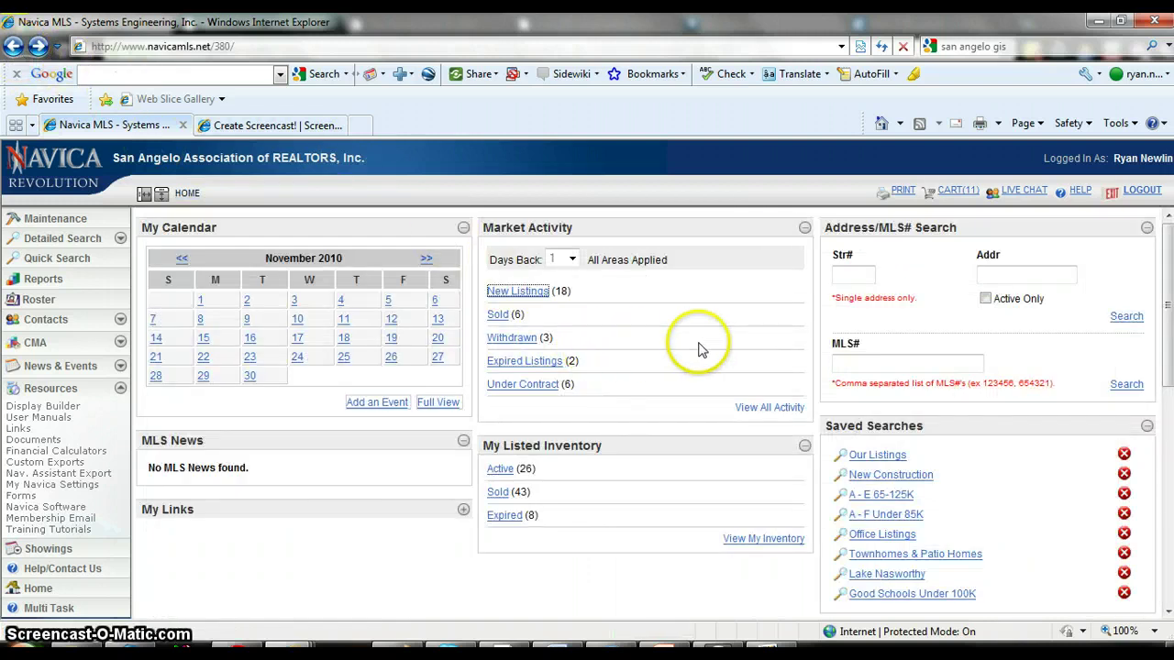